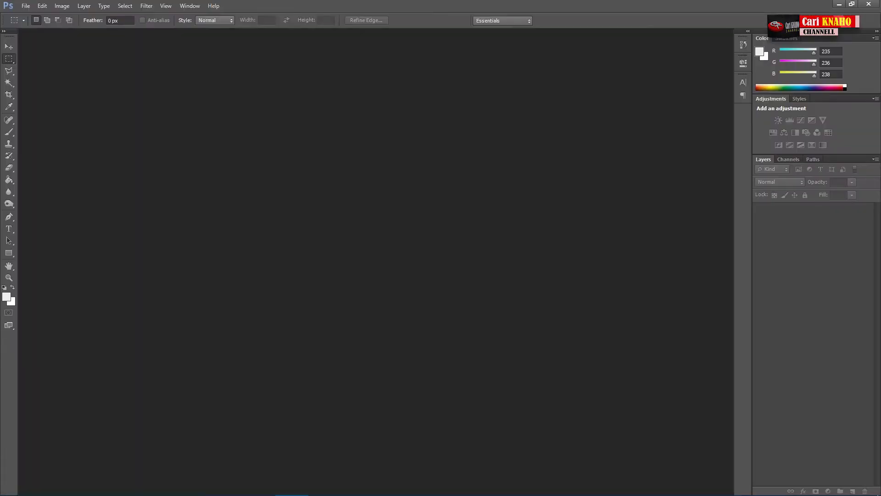
- Try opening IMG-20190615-WA0001 in Photoshop; it is rejected with a JPEG-marker error
left_click(26, 6)
left_click(33, 32)
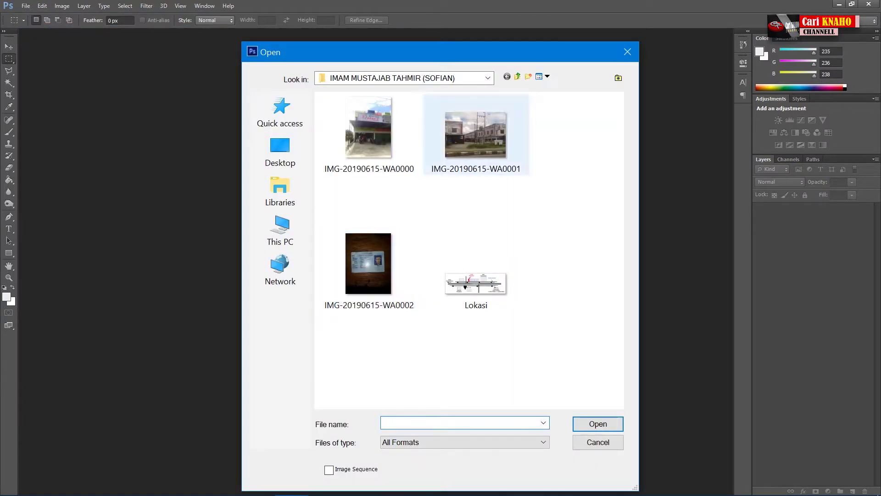
left_click(476, 134)
left_click(598, 424)
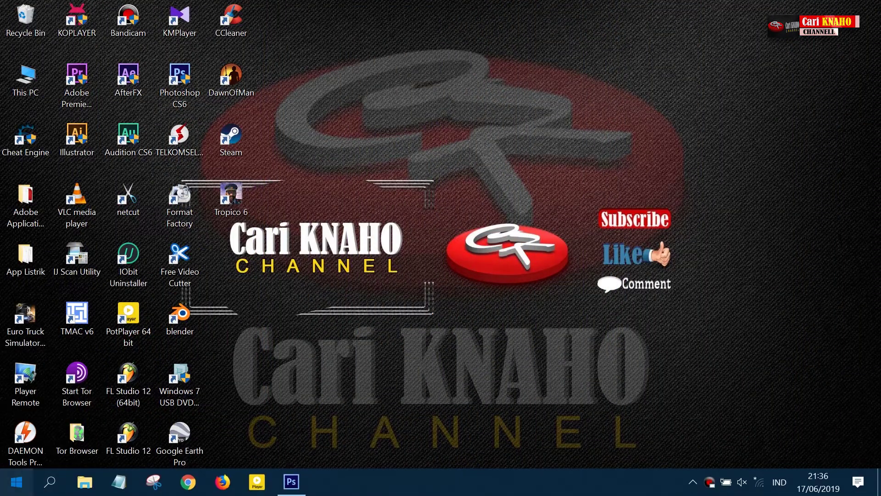
- Launch Paint by searching 'paint' from the Windows Start menu
left_click(16, 481)
left_click(49, 481)
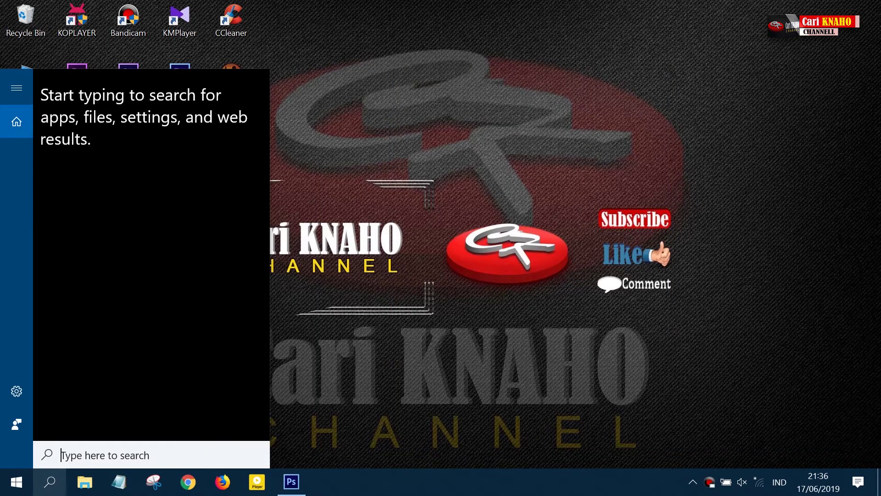
type("pai")
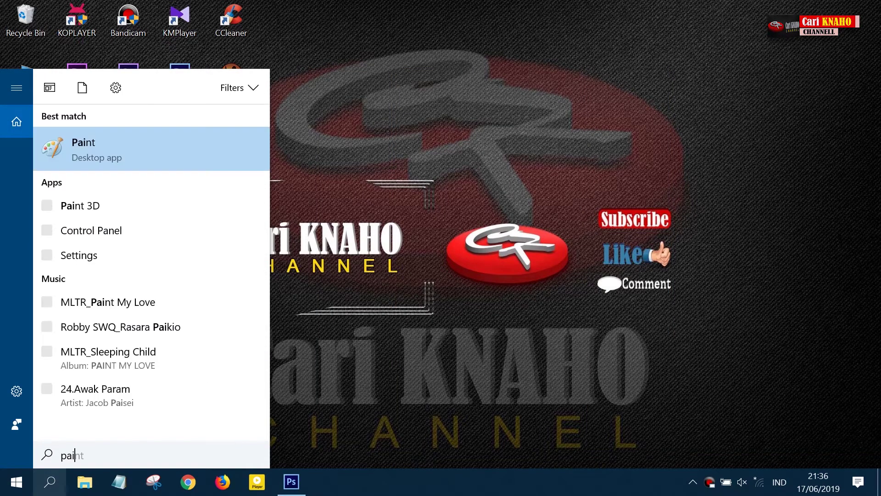
type("nt")
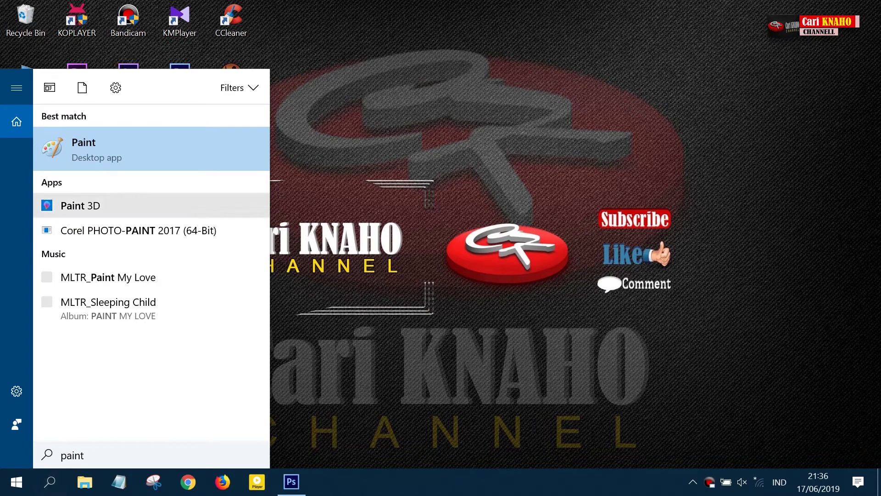
key("Return")
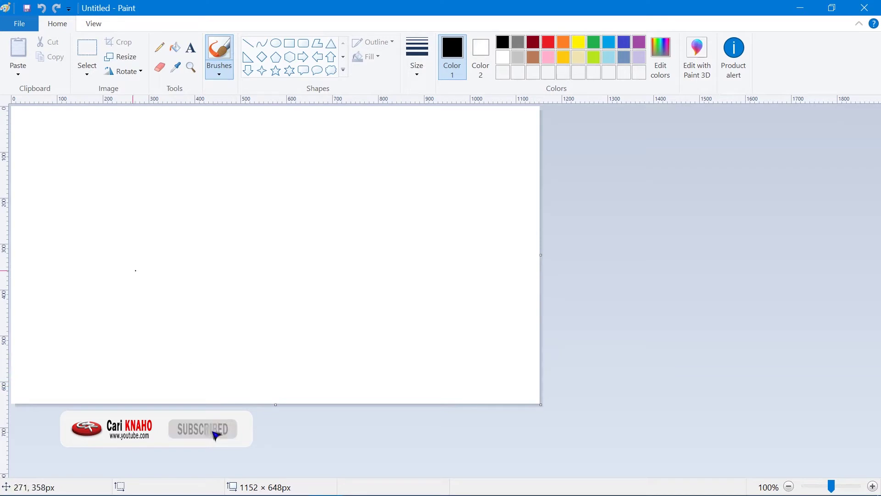
left_click(19, 23)
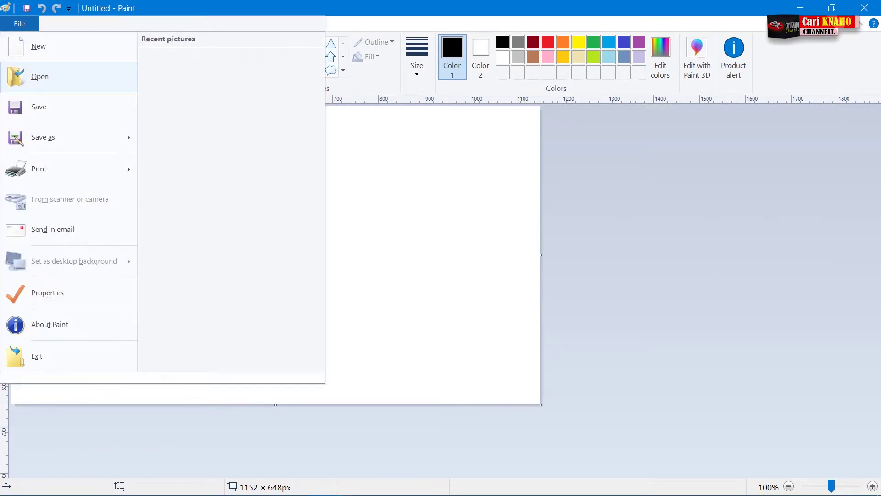
key("Return")
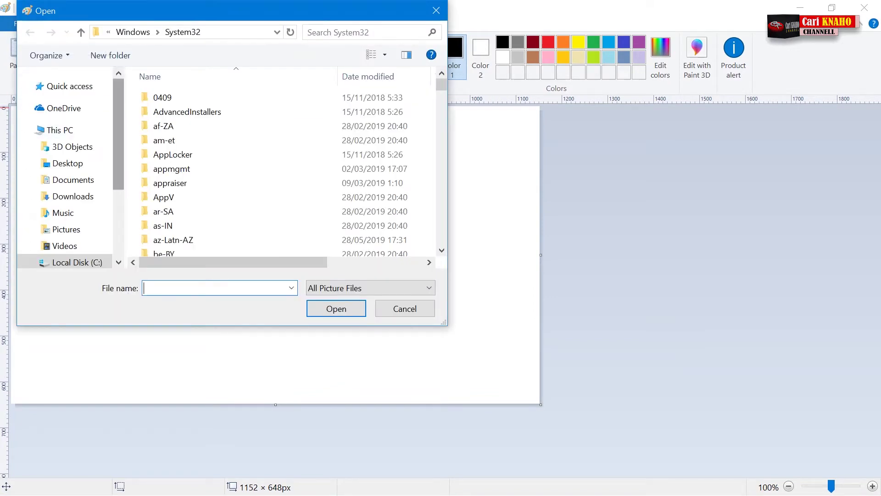
scroll(69, 165, "down", 2)
scroll(69, 165, "down", 1)
left_click(78, 190)
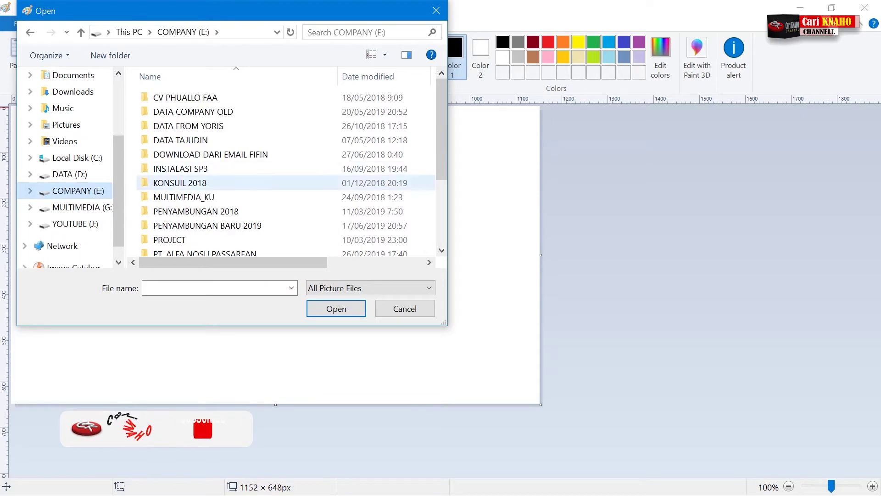
scroll(207, 197, "down", 1)
double_click(207, 190)
scroll(206, 206, "down", 1)
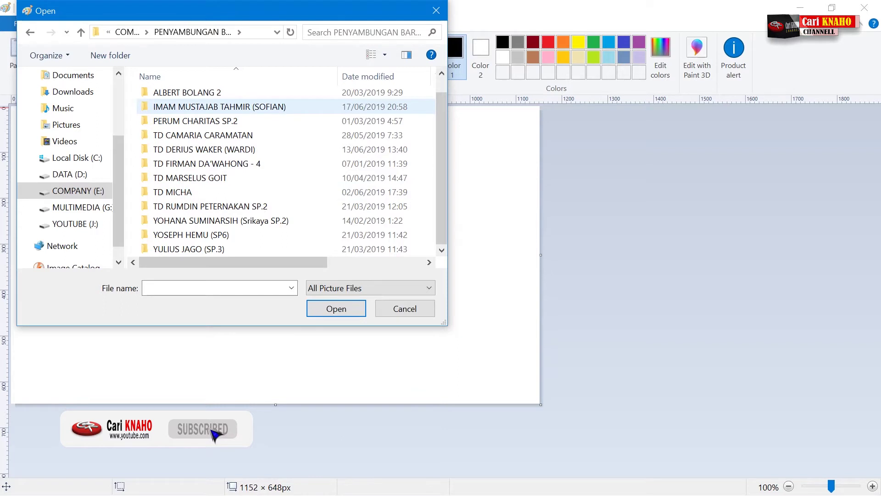
double_click(219, 107)
left_click(250, 114)
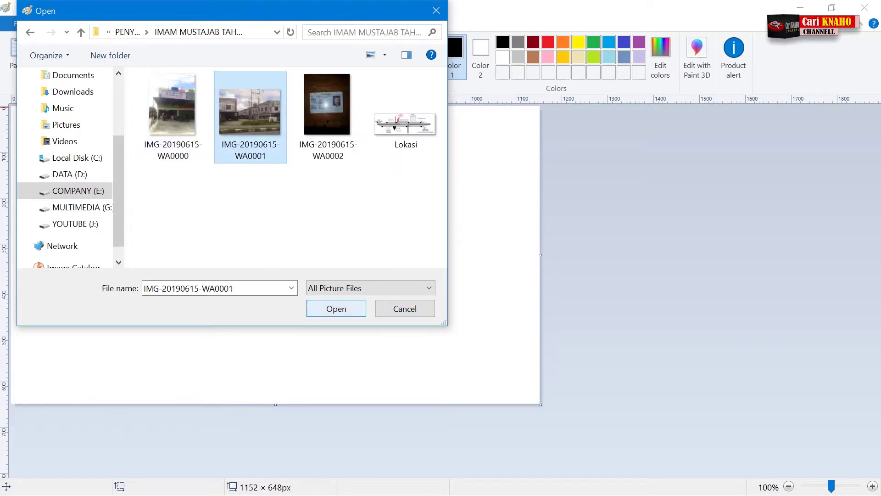
left_click(350, 308)
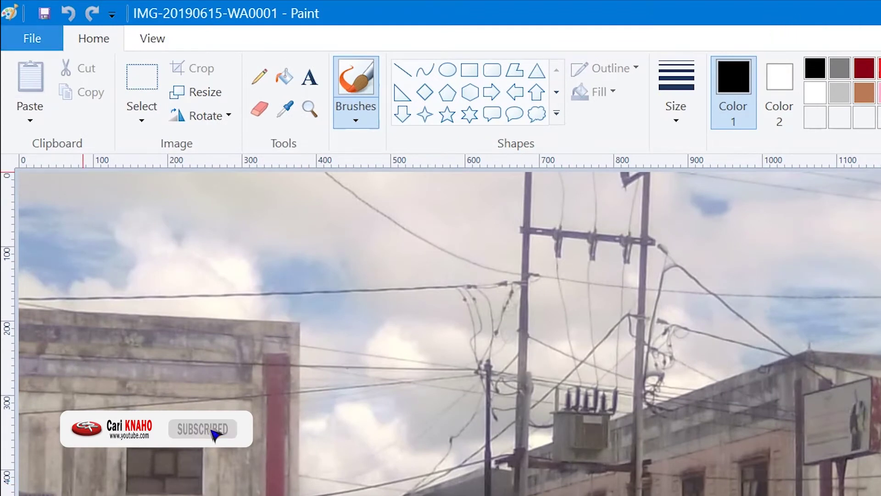
- Save IMG-20190615-WA0001 over its original JPEG in Paint and return to Photoshop
left_click(32, 38)
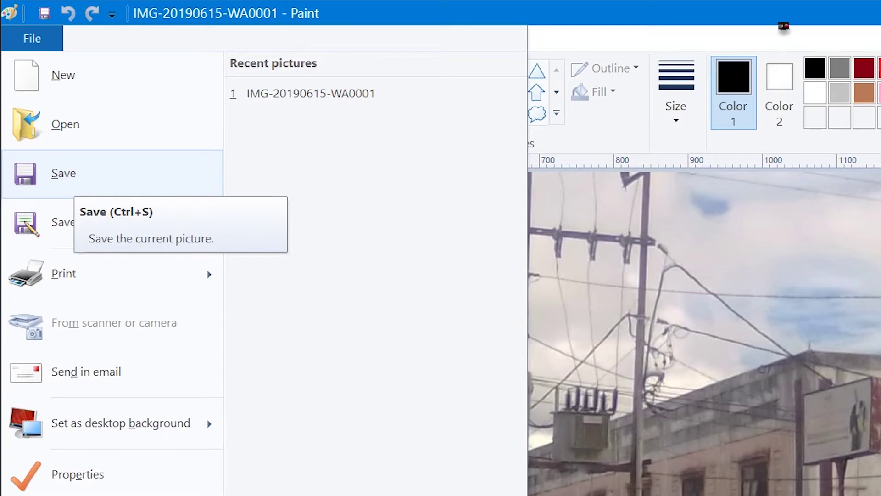
left_click(63, 173)
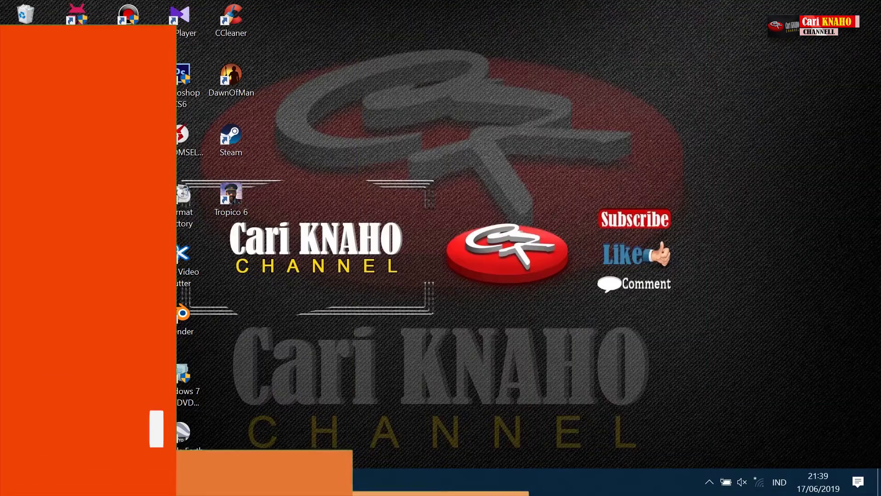
left_click(291, 482)
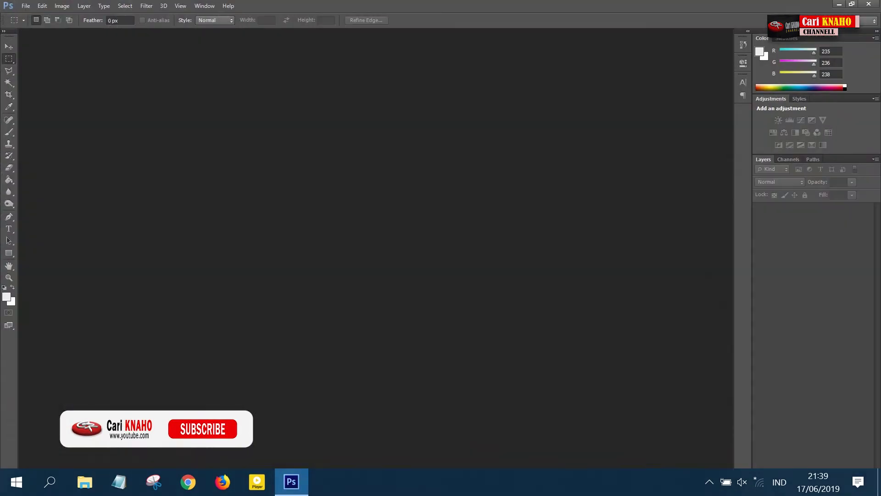
- Open the re-saved IMG-20190615-WA0001 in Photoshop successfully
left_click(25, 6)
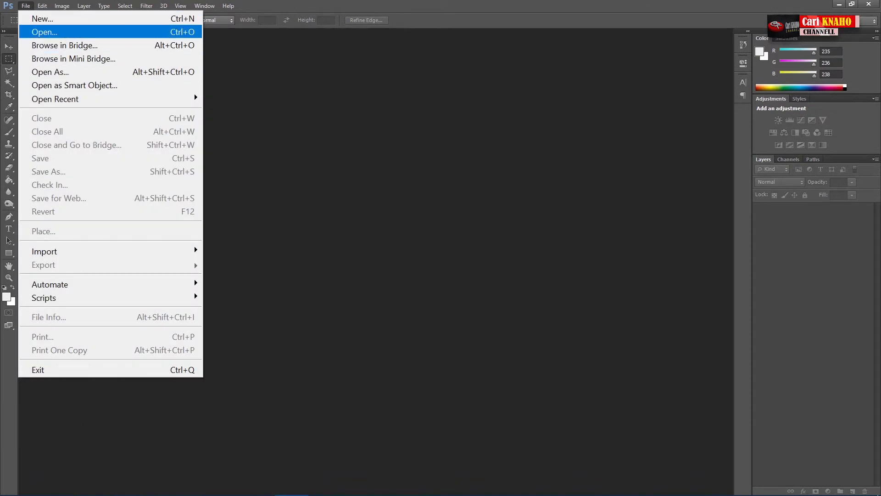
left_click(44, 32)
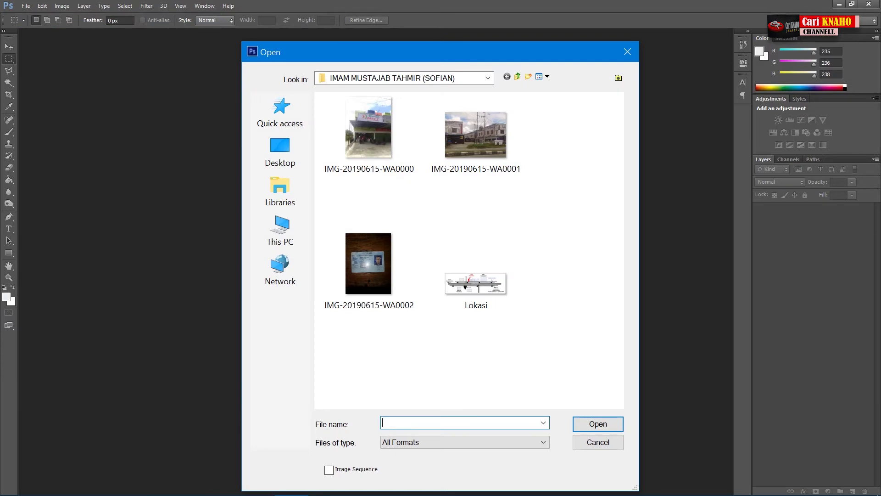
left_click(476, 134)
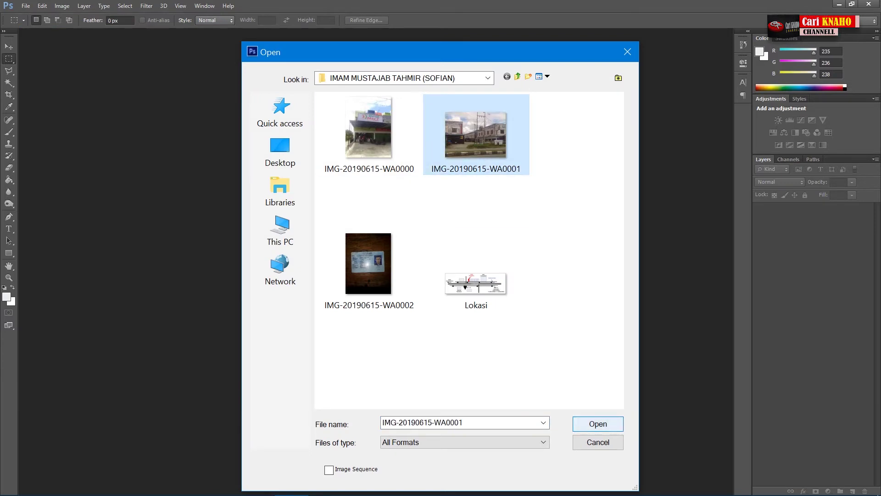
left_click(599, 424)
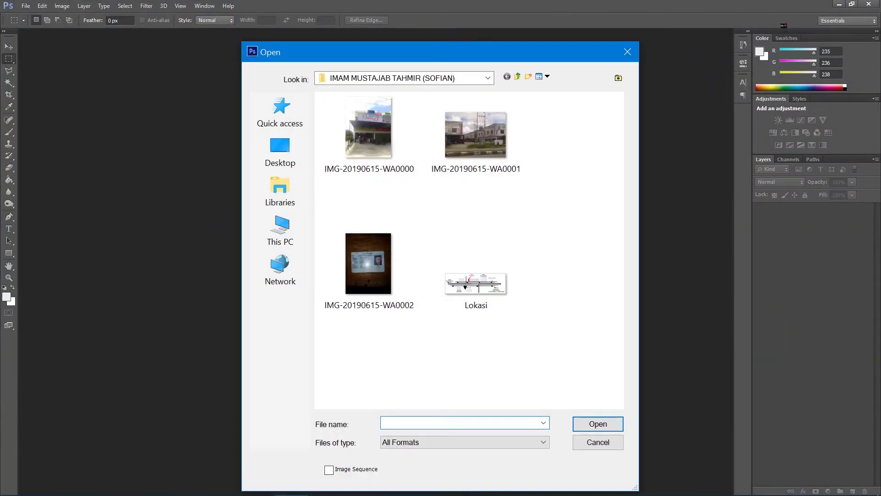
- Try opening IMG-20190615-WA0000 and dismiss the JPEG-marker error it still raises
left_click(368, 127)
left_click(597, 423)
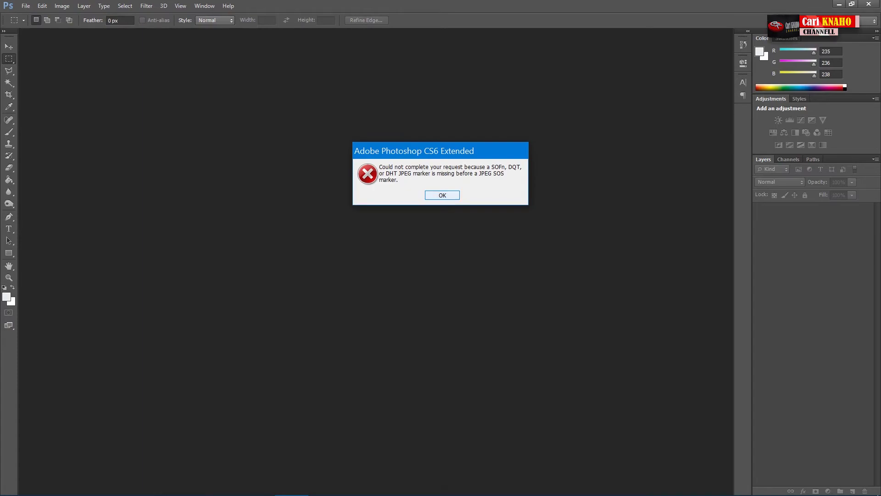
key("Return")
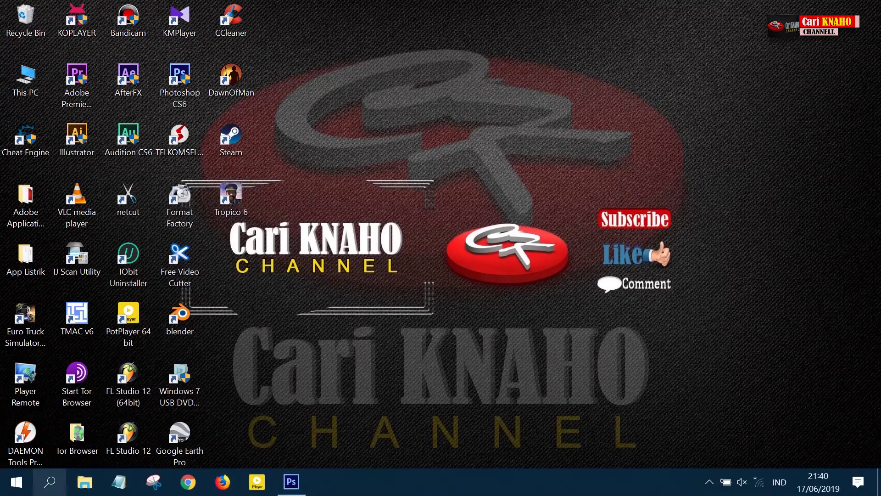
- Launch Paint again through a Start menu search for 'pain'
left_click(49, 482)
type("pain")
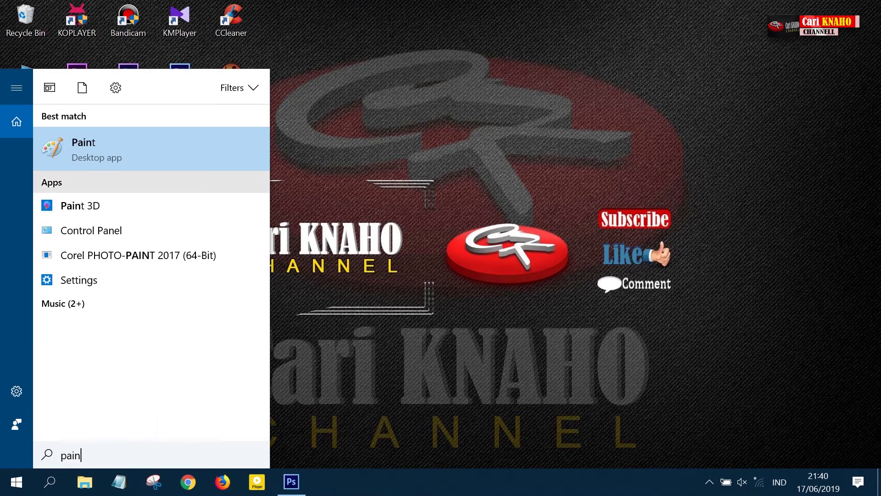
key("Return")
- Open IMG-20190615-WA0000 in Paint and re-save it over the original, now 157,1KB
key("alt+f")
key("o")
key("Return")
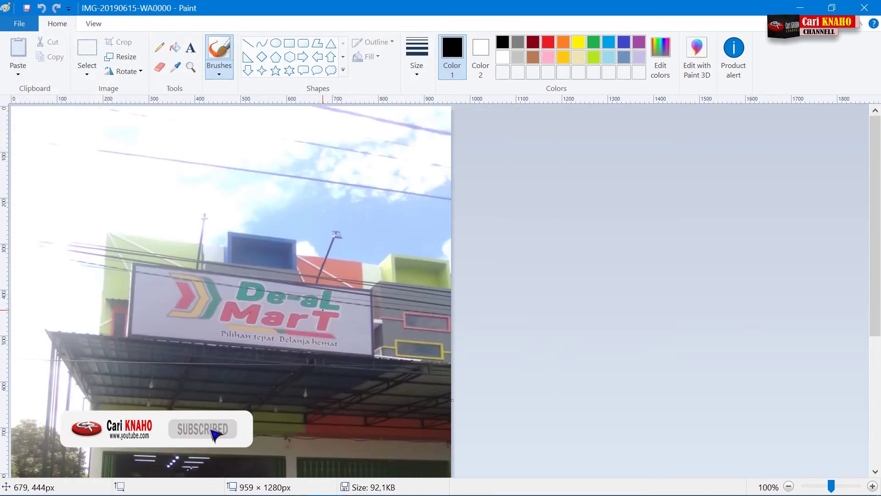
scroll(323, 310, "down", 3)
scroll(322, 311, "up", 3)
left_click(19, 24)
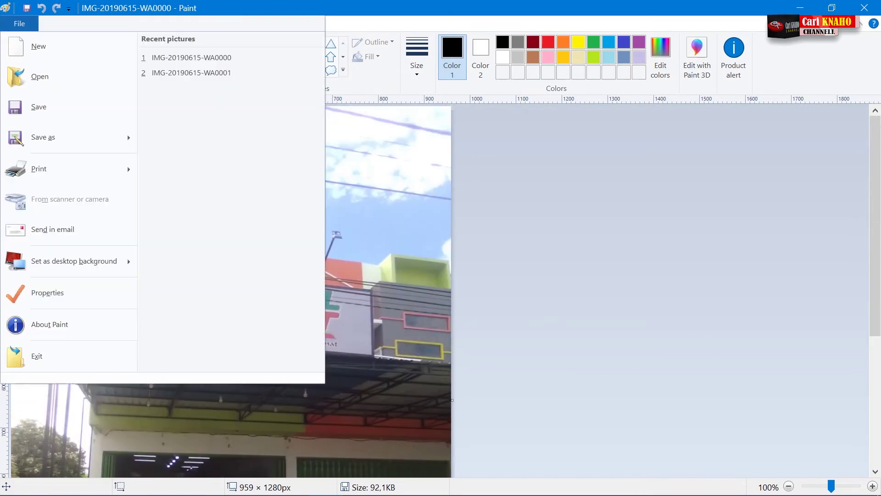
left_click(33, 108)
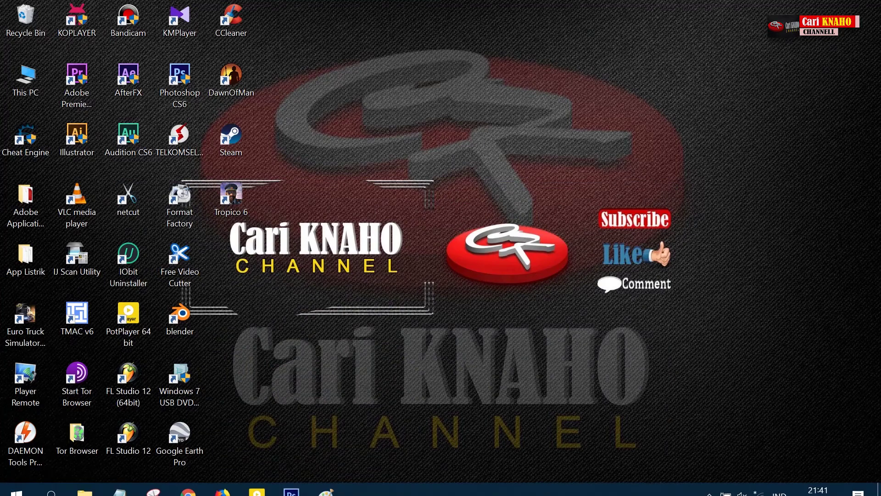
- Open the re-saved IMG-20190615-WA0000 in Photoshop, this time without a marker error
key("alt+f")
key("o")
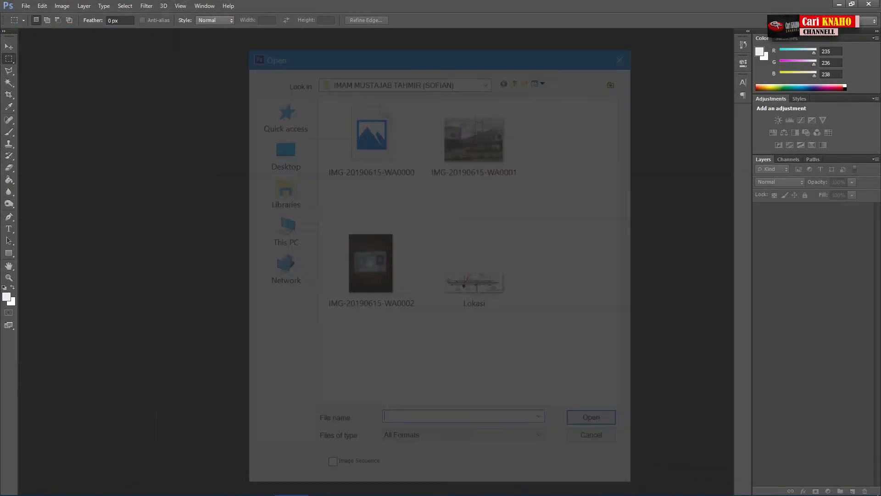
left_click(369, 133)
left_click(598, 424)
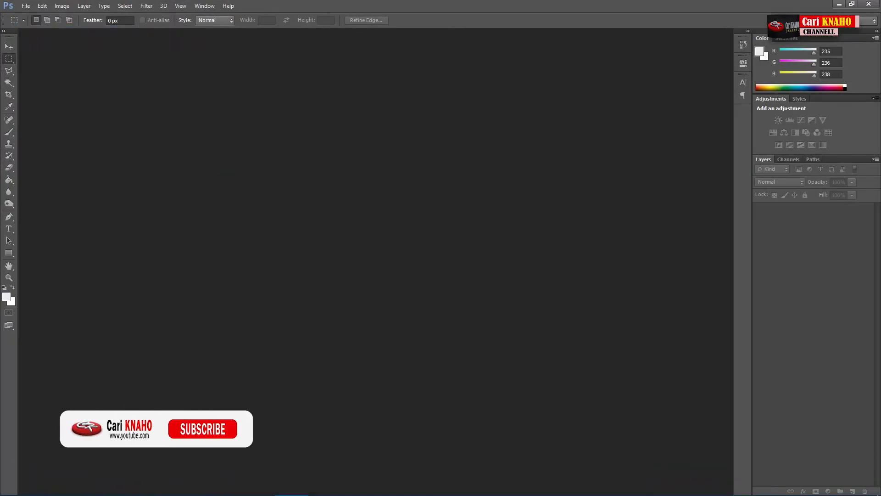